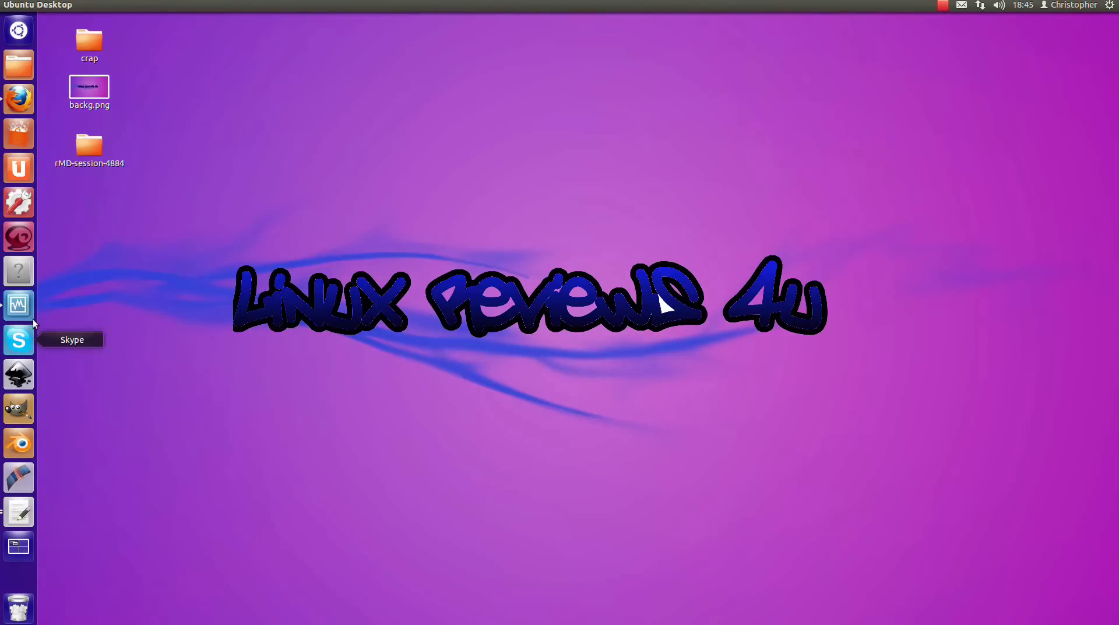
Move the Ubuntu VM window to the upper left and browse the Dash Applications lens with filters shown
left_click(18, 305)
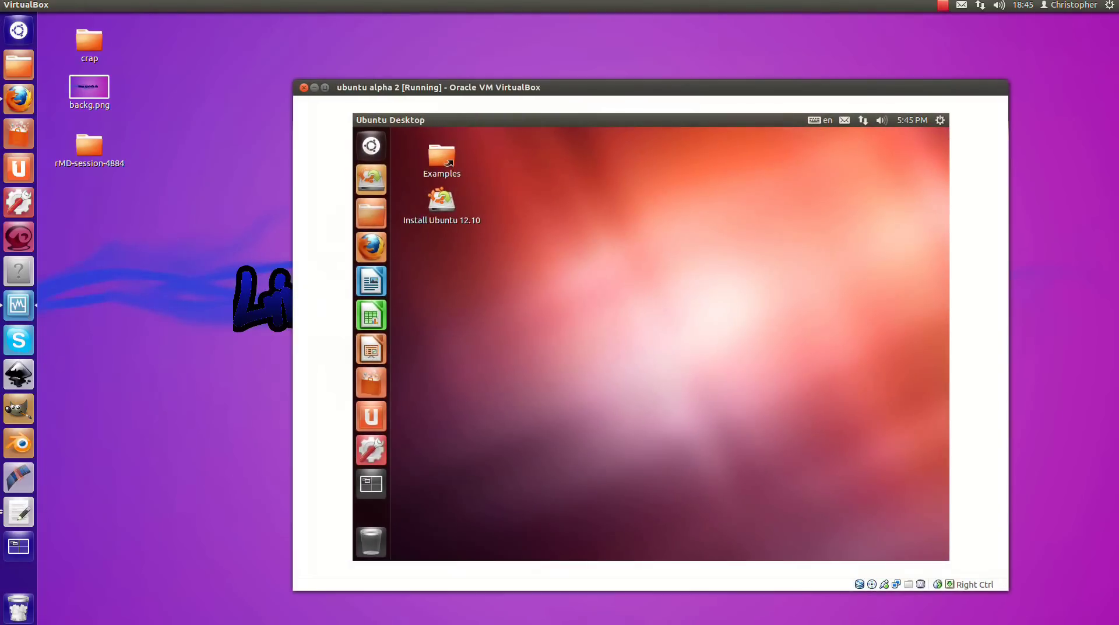
left_click_drag(488, 87, 246, 28)
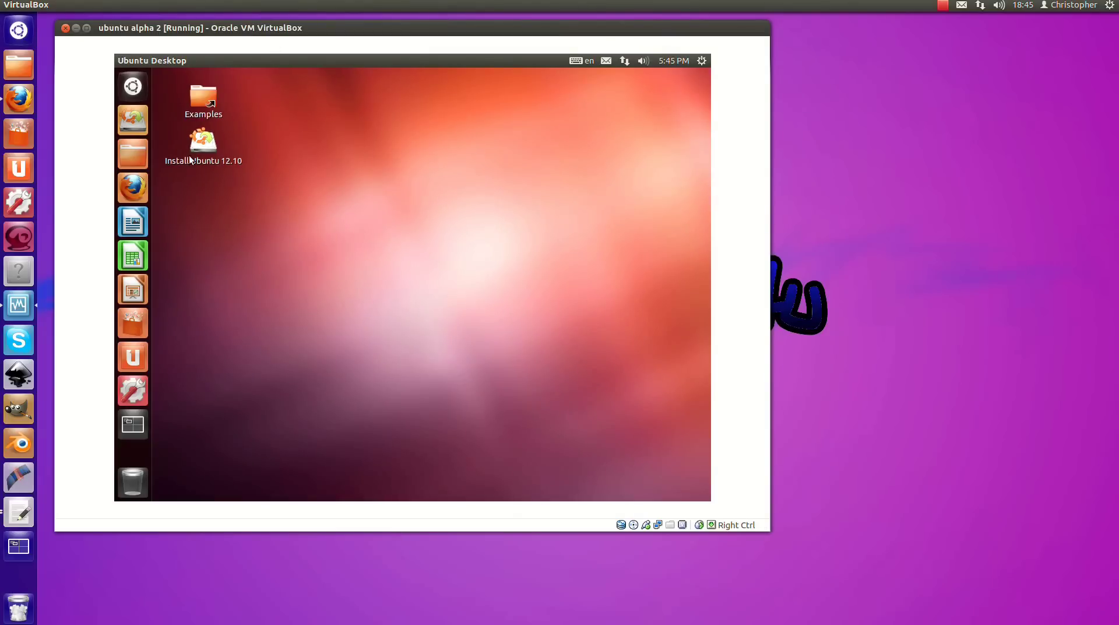
left_click(131, 92)
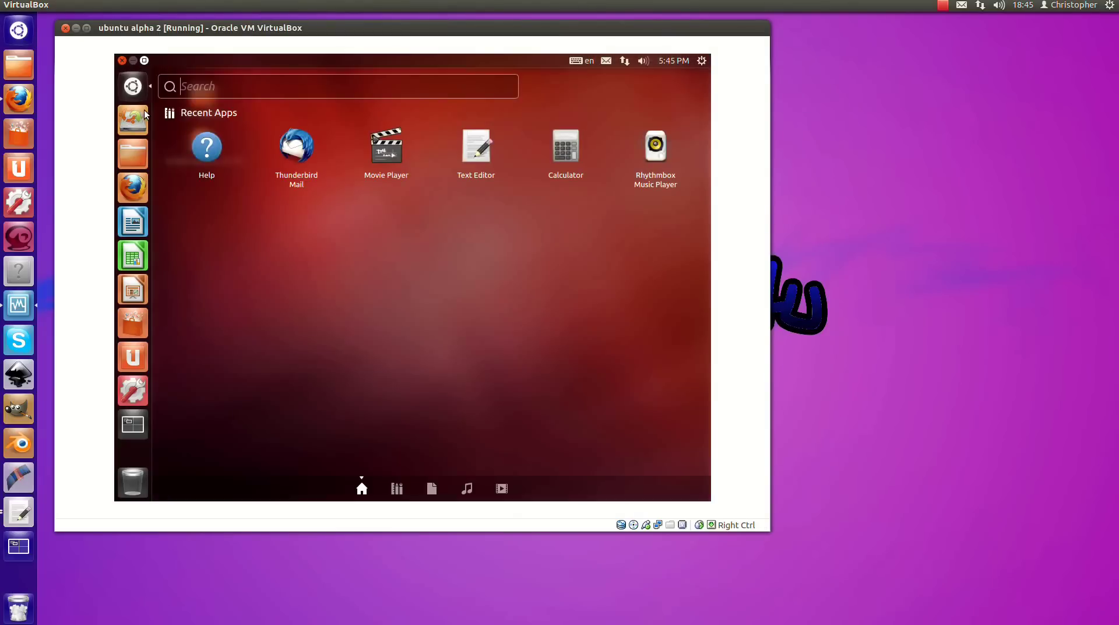
left_click(397, 488)
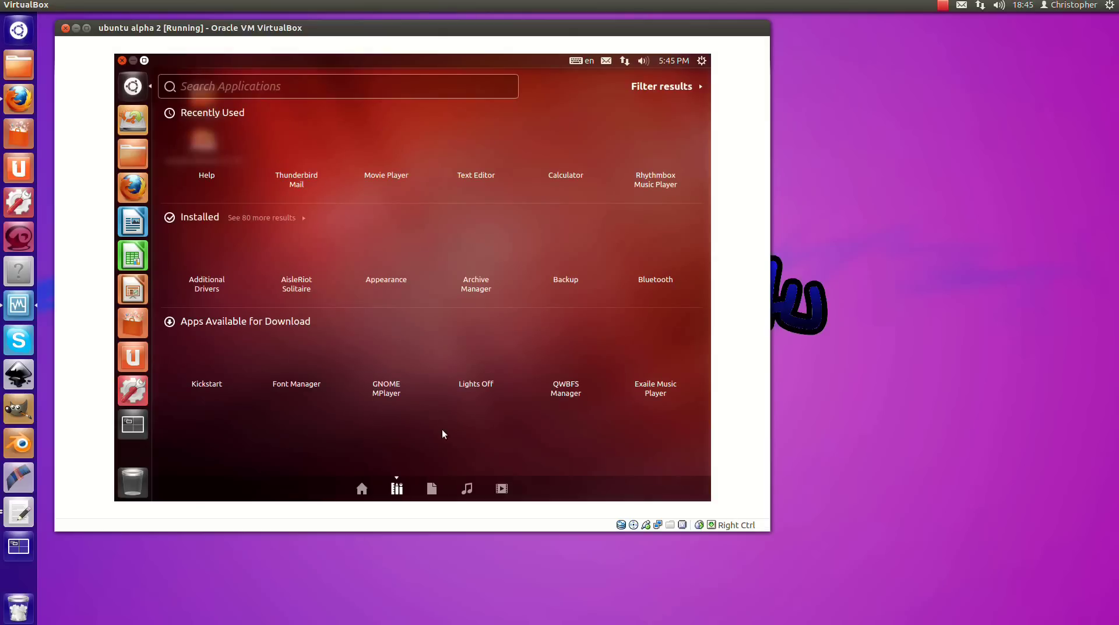
left_click(662, 86)
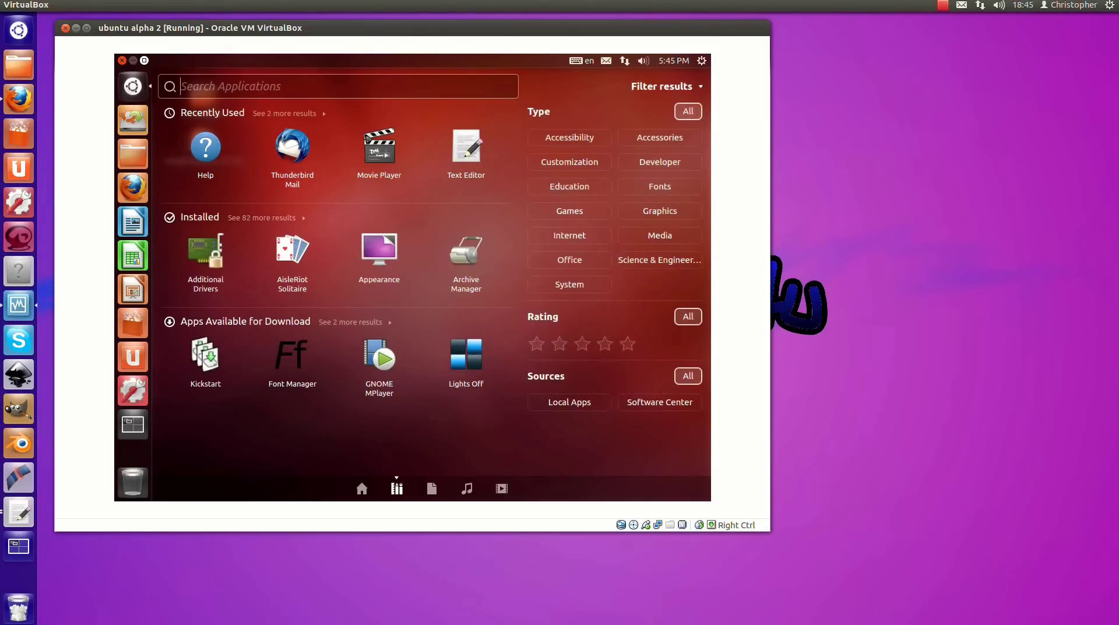
Check the sound menu, toggle the Accessibility filter, then search the Dash for 'termina'
left_click(643, 61)
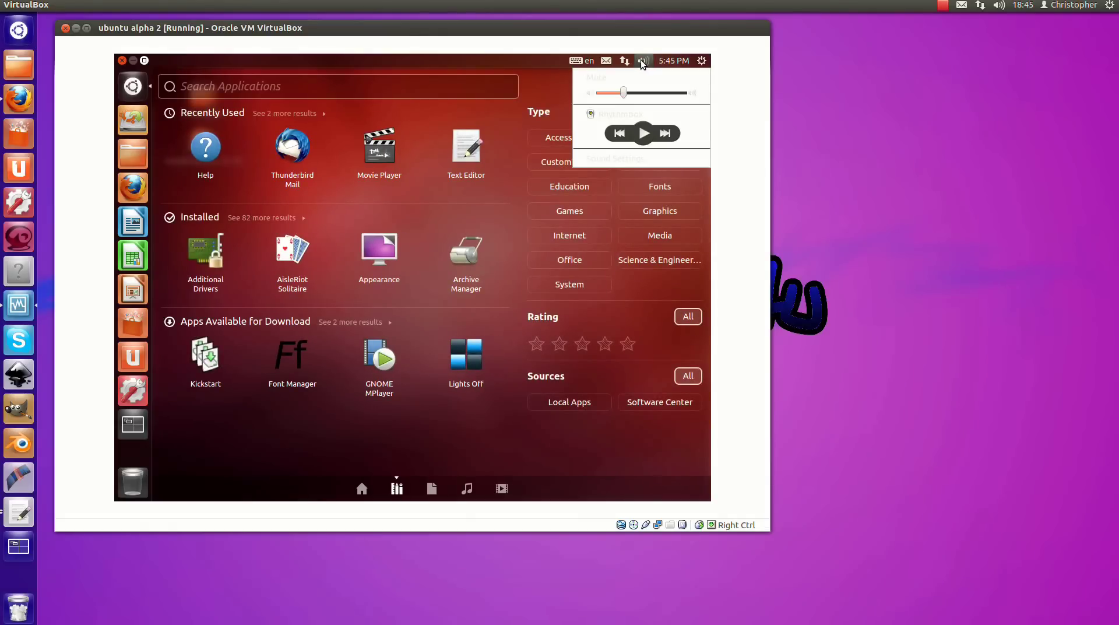
left_click(638, 60)
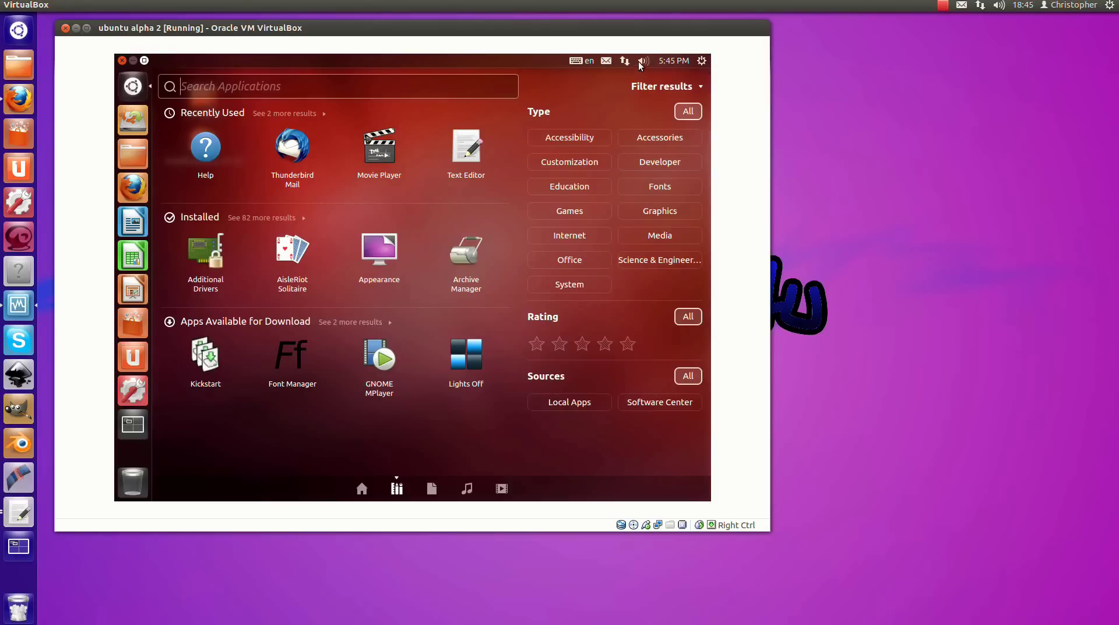
left_click(579, 137)
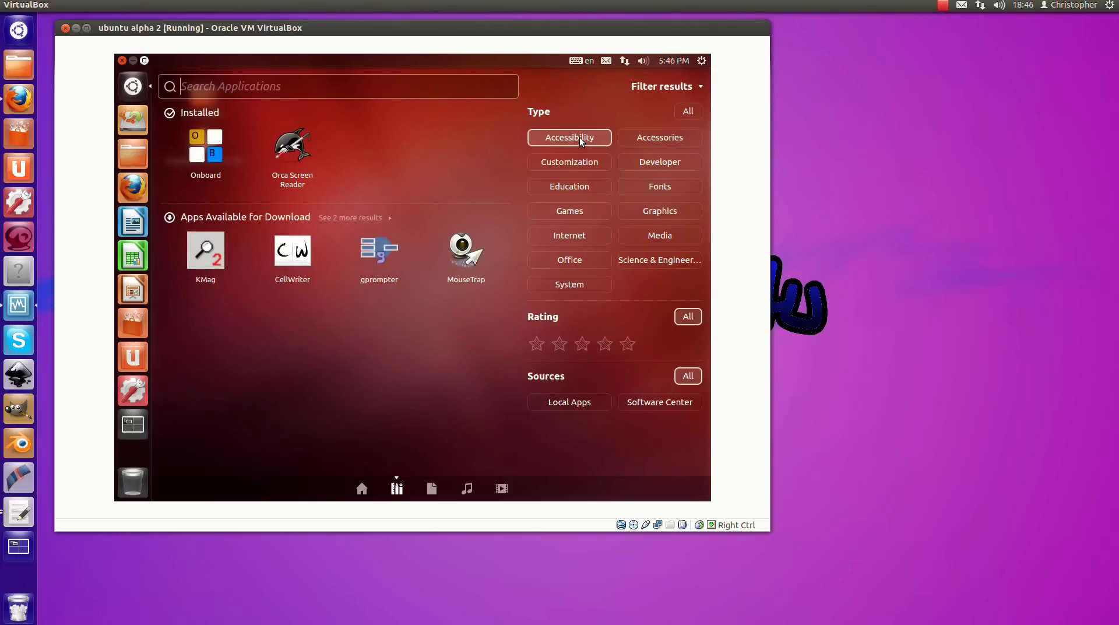
left_click(579, 137)
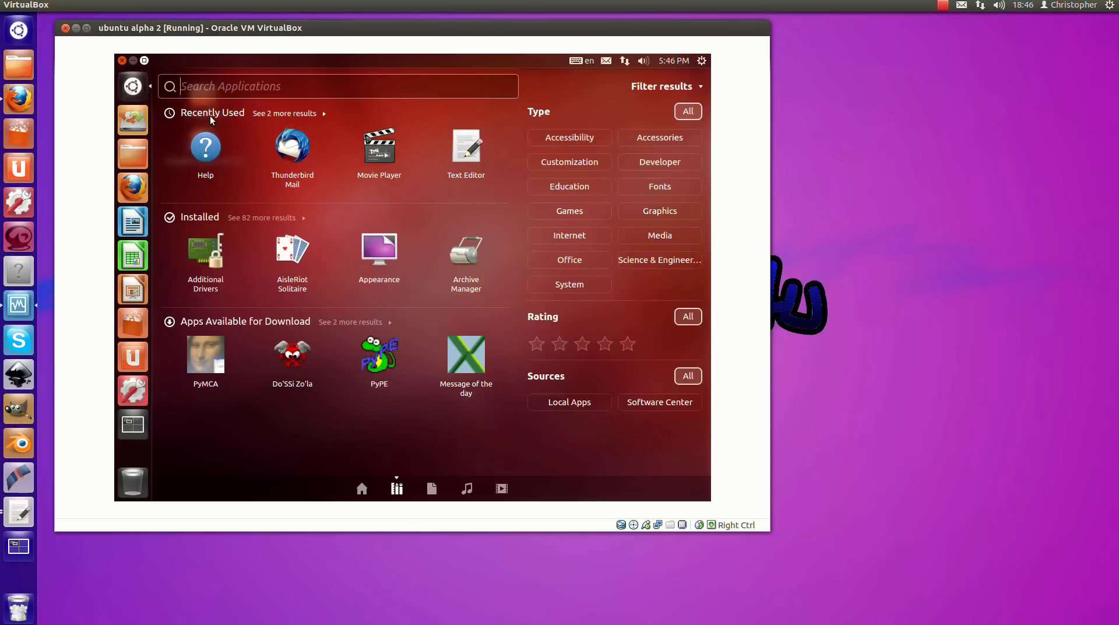
type("termina")
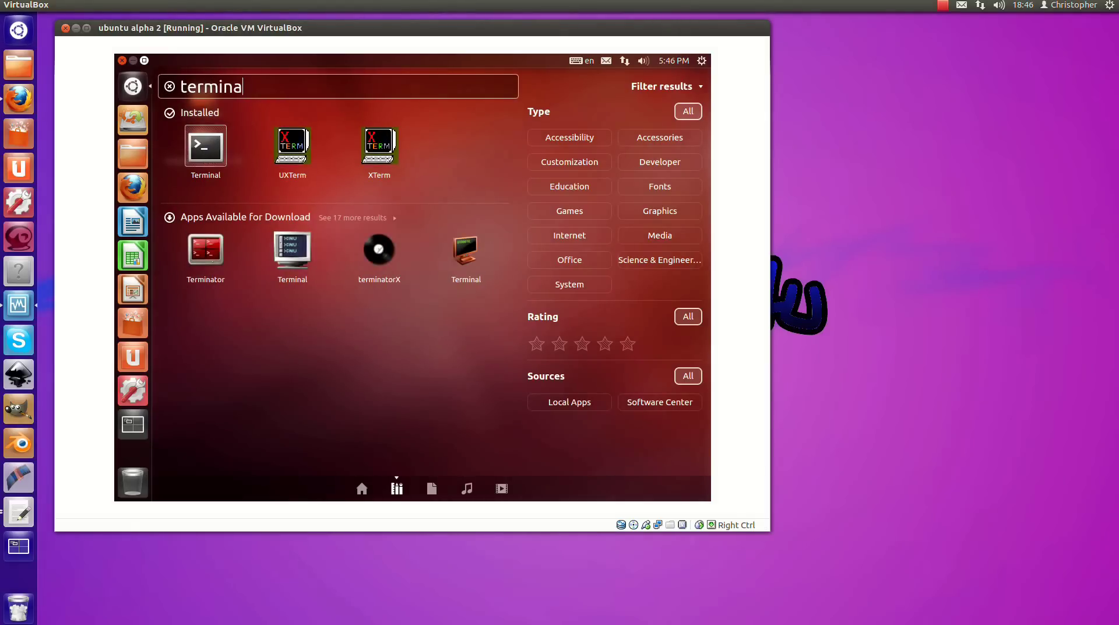
Launch Terminal and run 'uname -r', showing kernel release 3.5.0-2-generic
left_click(215, 169)
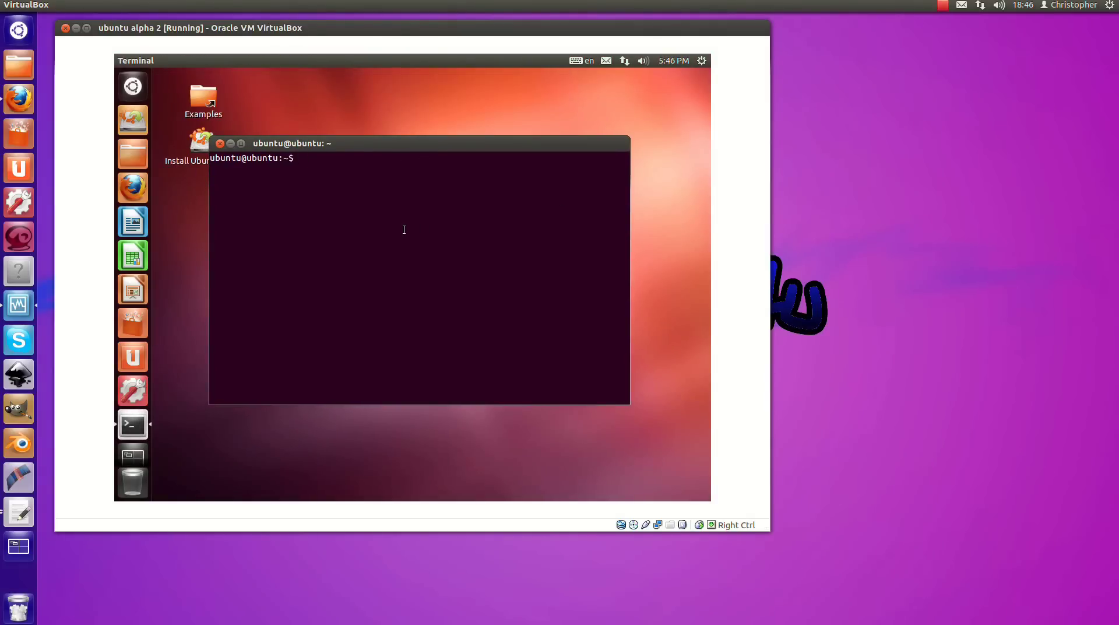
type("umane")
key("BackSpace")
key("BackSpace")
key("BackSpace")
key("BackSpace")
key("BackSpace")
type("name -r")
key("Return")
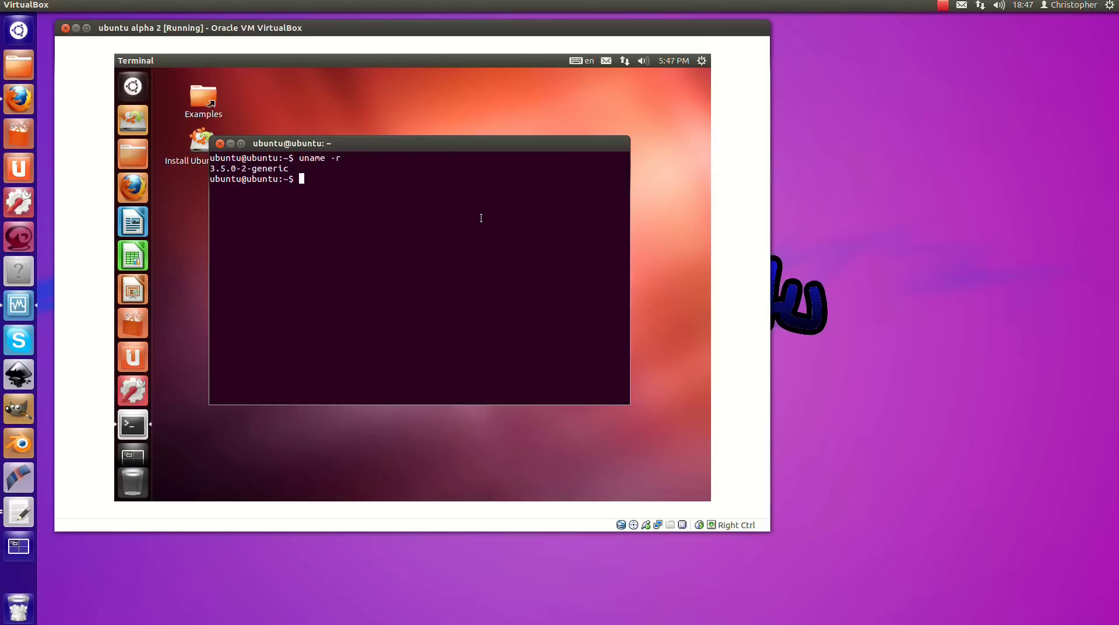
Close the guest terminal and log out of the Ubuntu session via the session menu
left_click(220, 143)
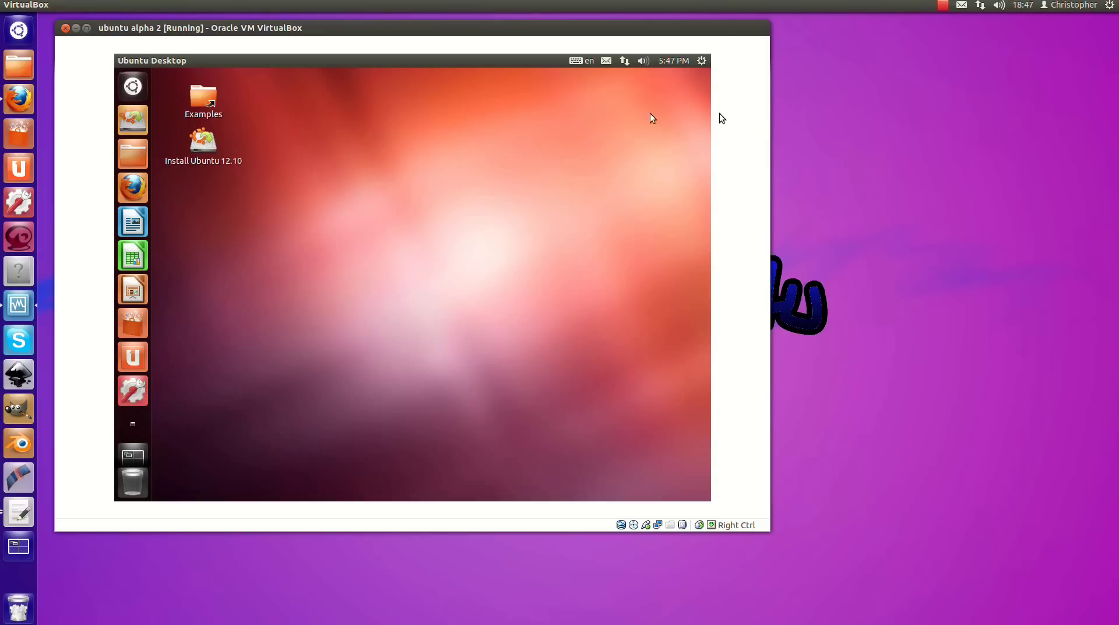
left_click(703, 62)
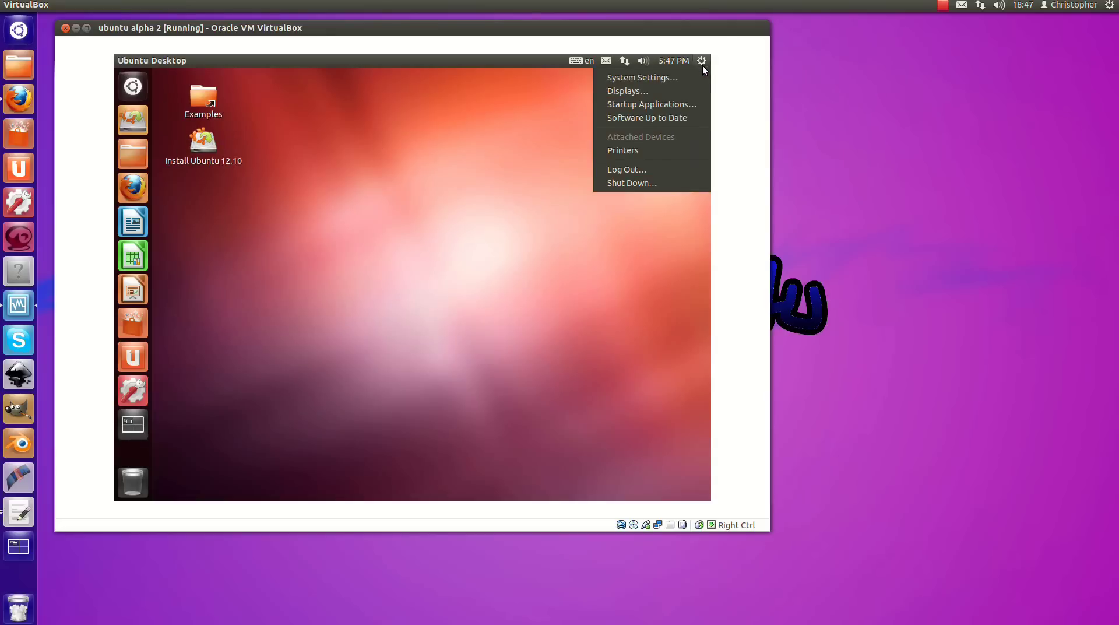
left_click(685, 169)
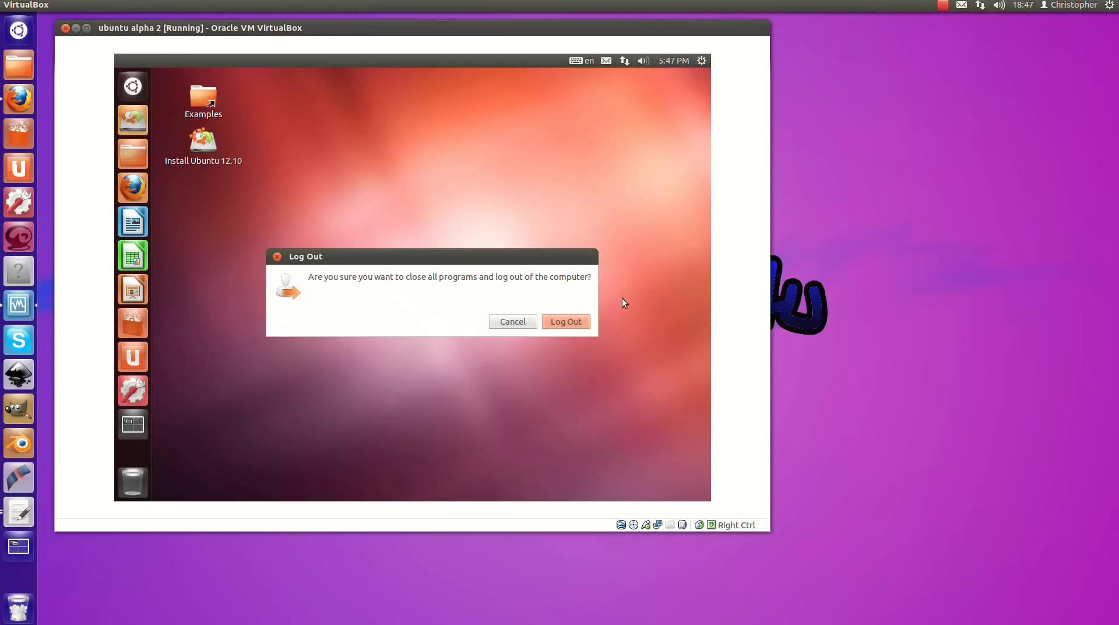
key("Return")
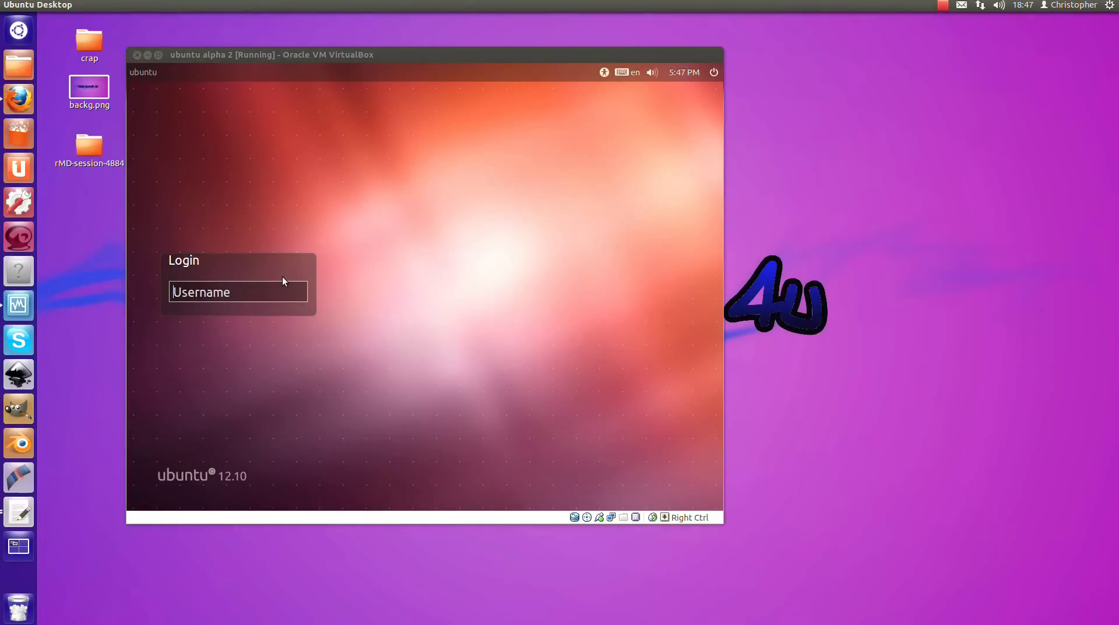
Focus the VirtualBox window showing the guest's login screen
left_click(295, 268)
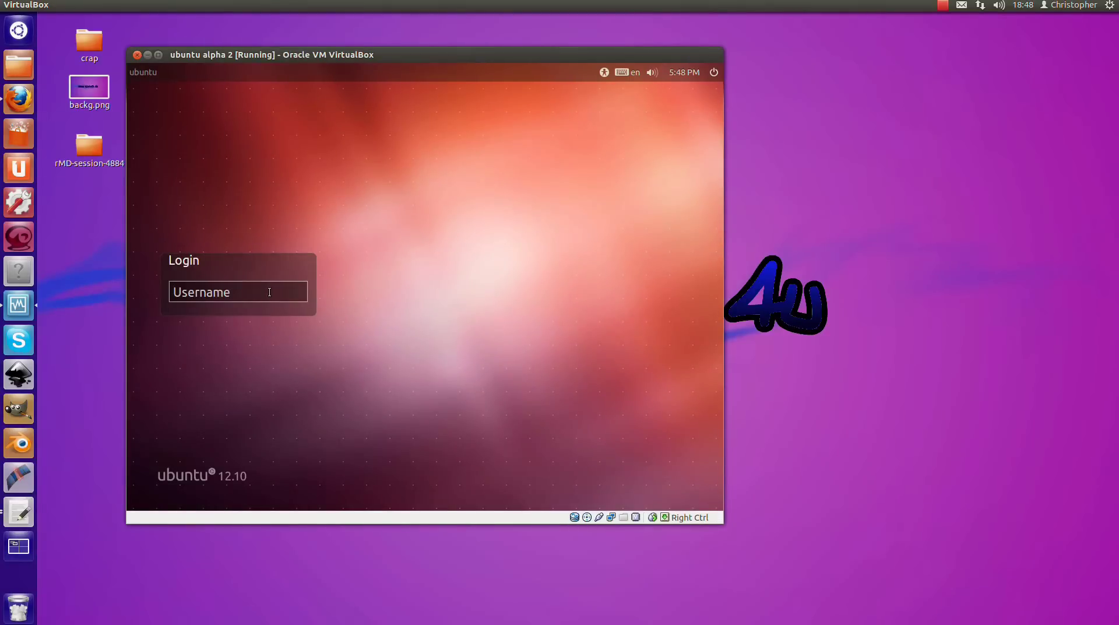
Maximize the Firefox article window, scroll it back to the top, and minimize it
left_click(19, 99)
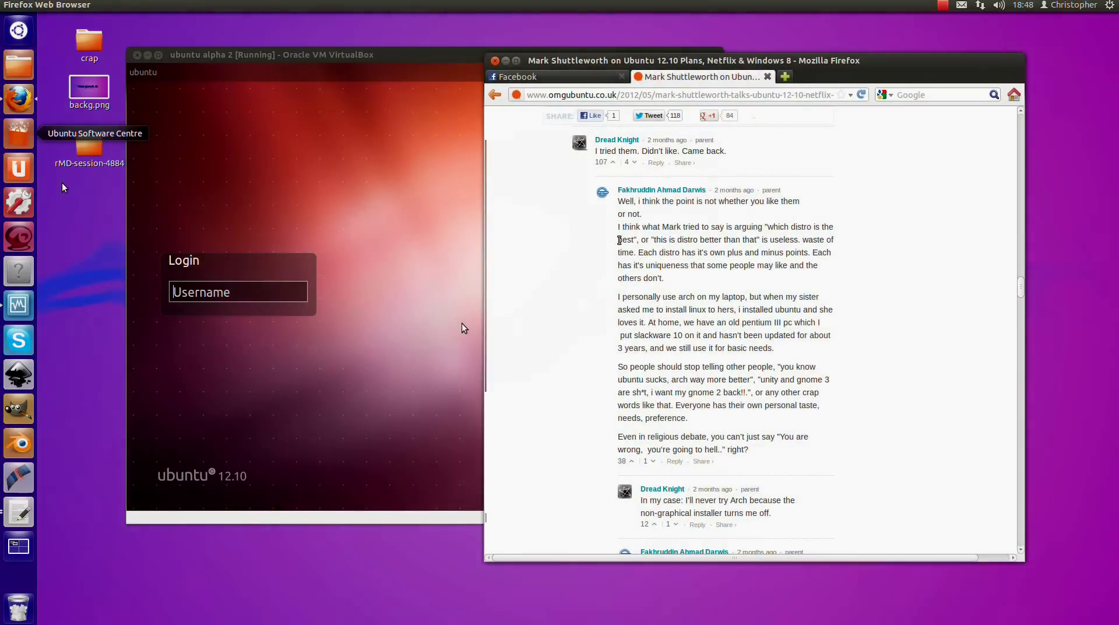
left_click_drag(556, 60, 529, 63)
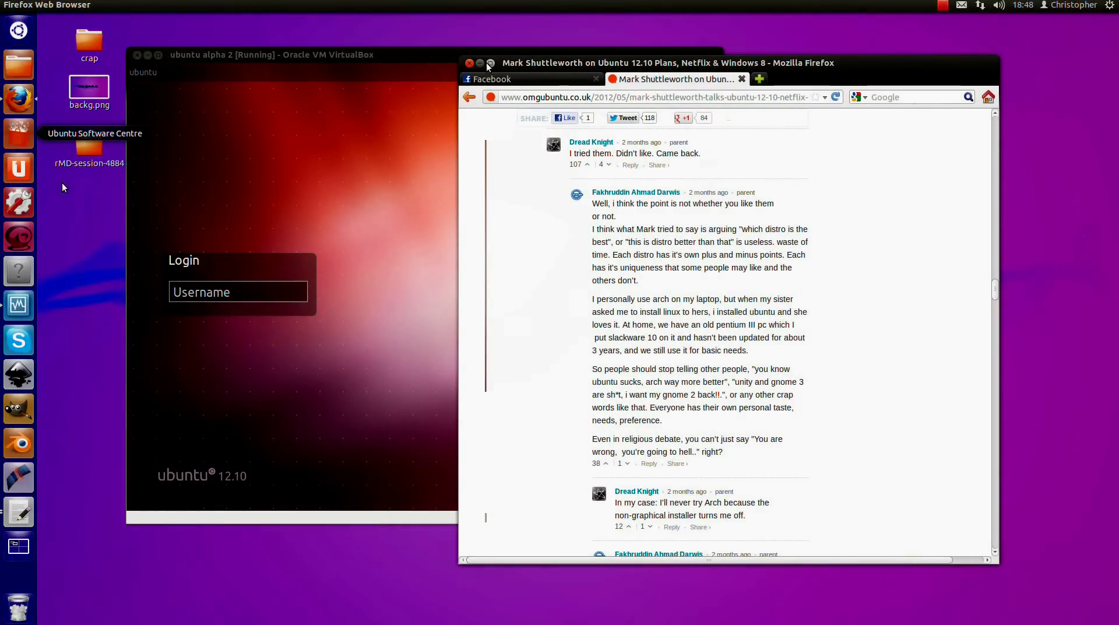
left_click(488, 61)
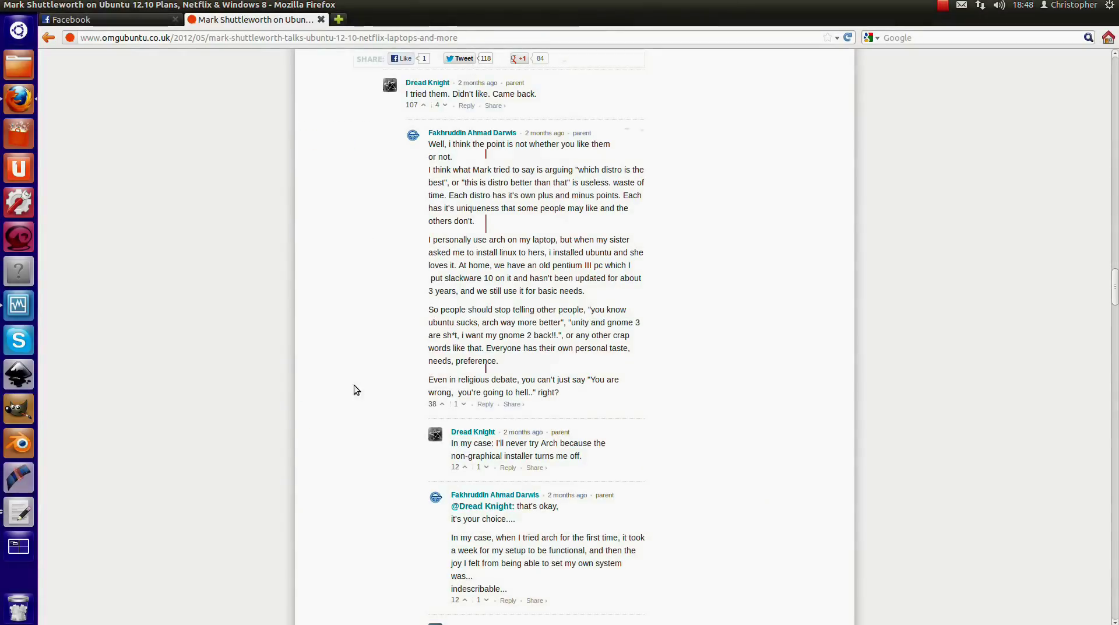
scroll(139, 407, "up", 20)
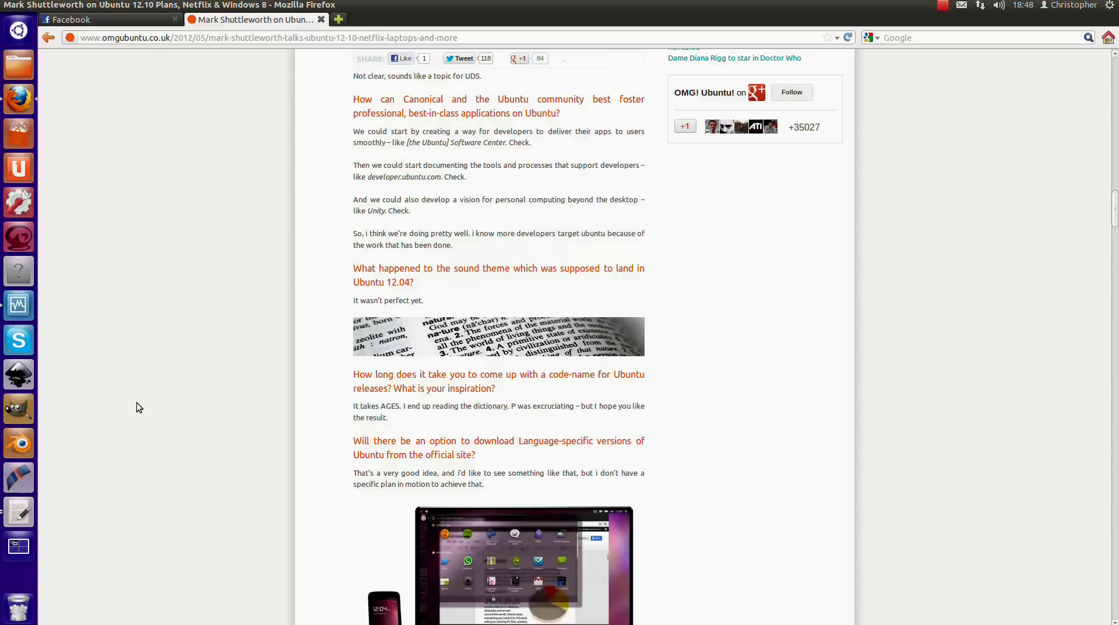
scroll(137, 403, "up", 8)
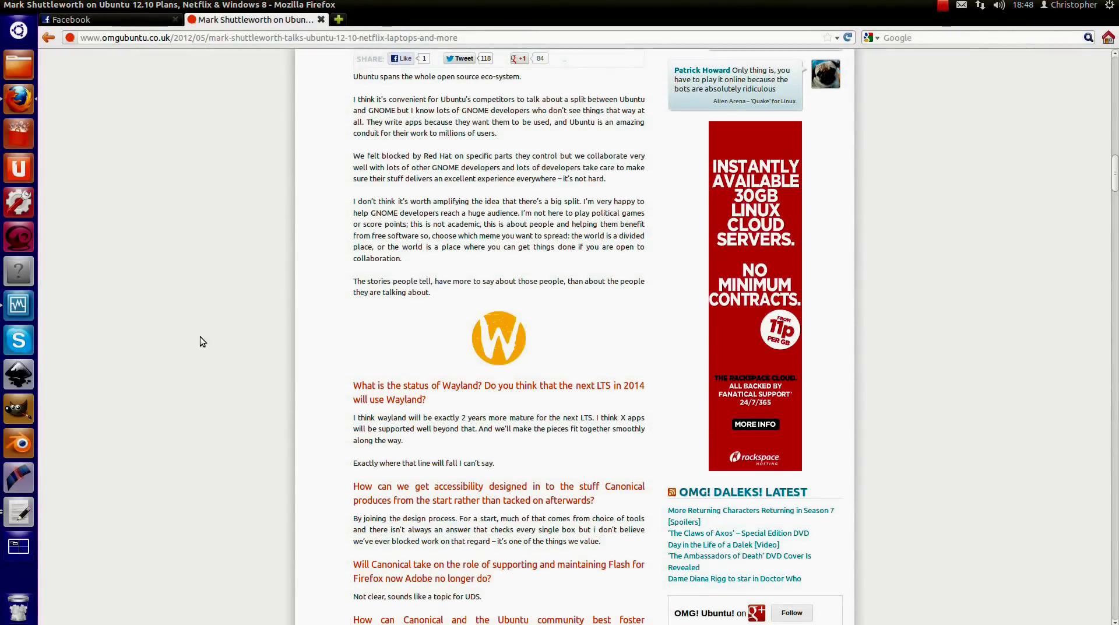
scroll(201, 337, "up", 15)
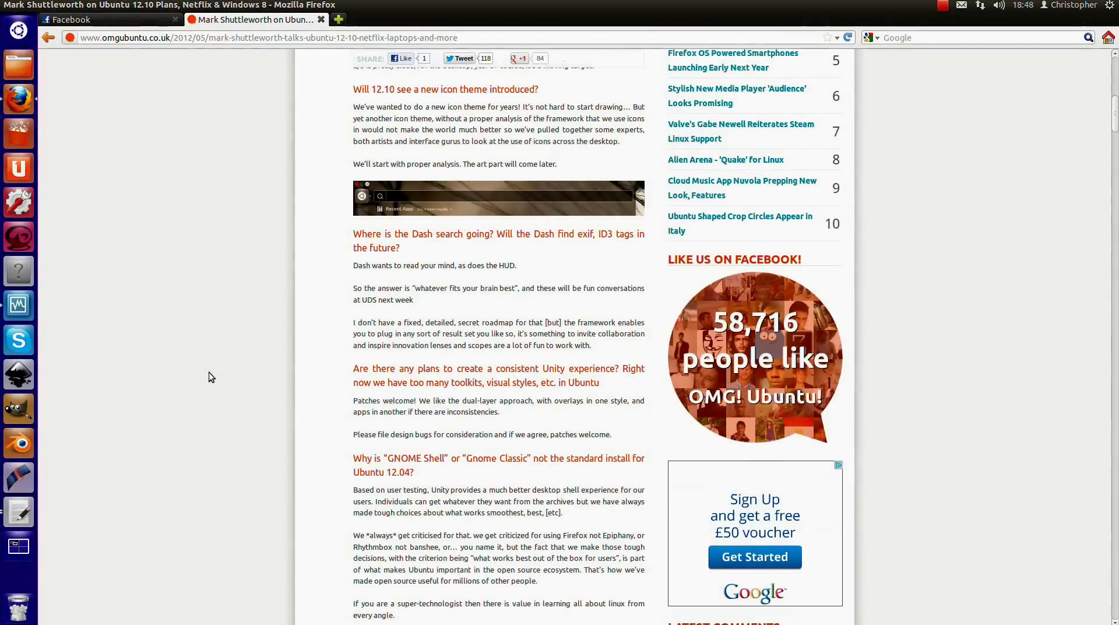
scroll(209, 372, "up", 5)
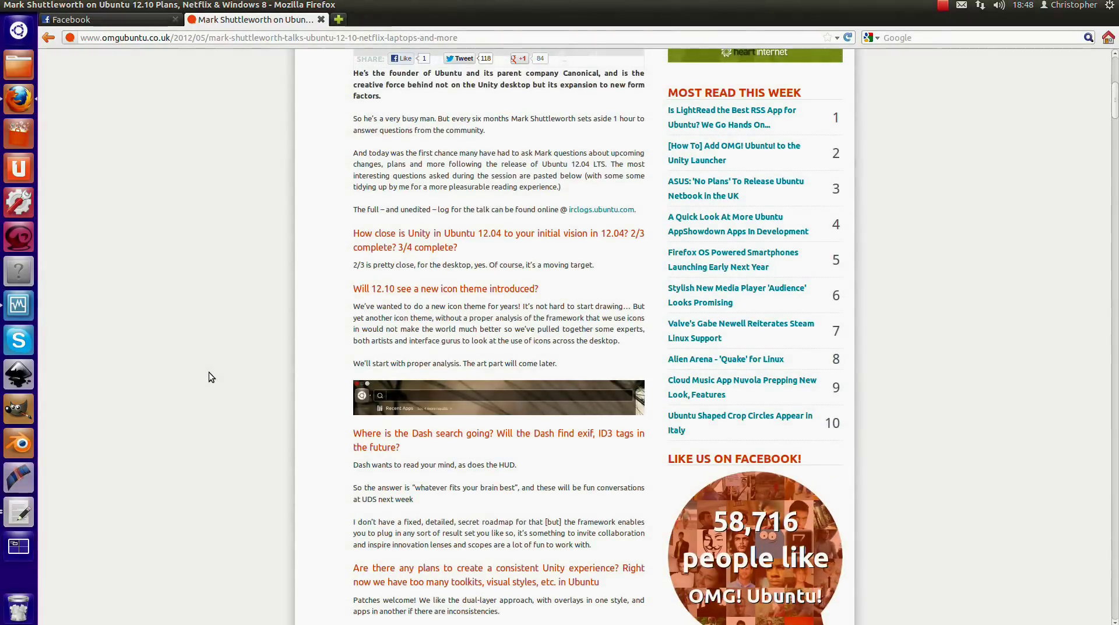
scroll(219, 385, "up", 6)
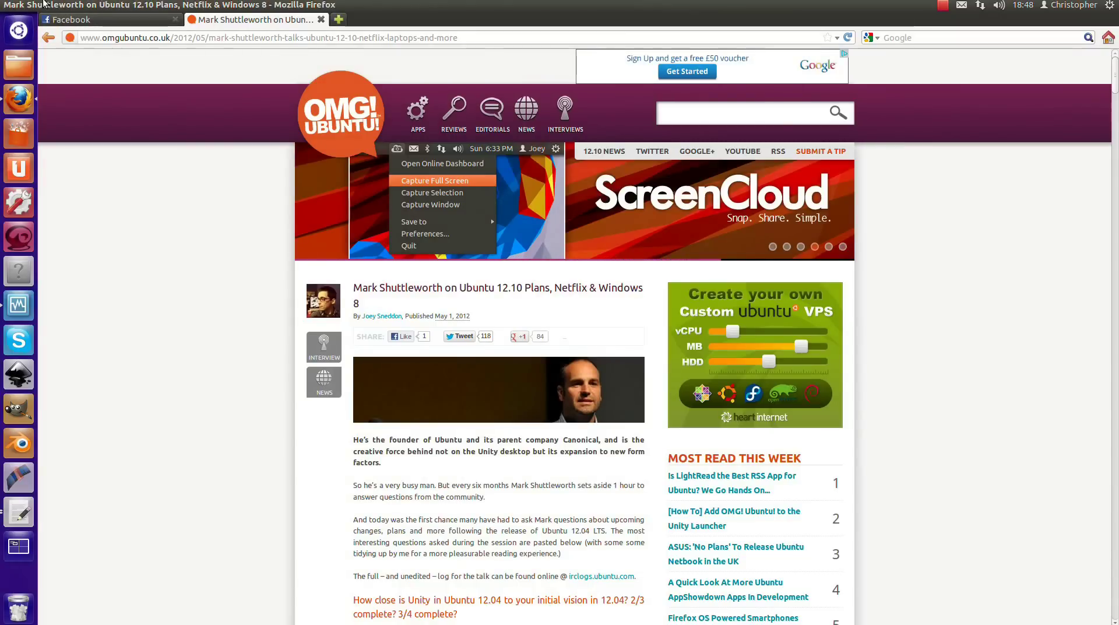
left_click(18, 7)
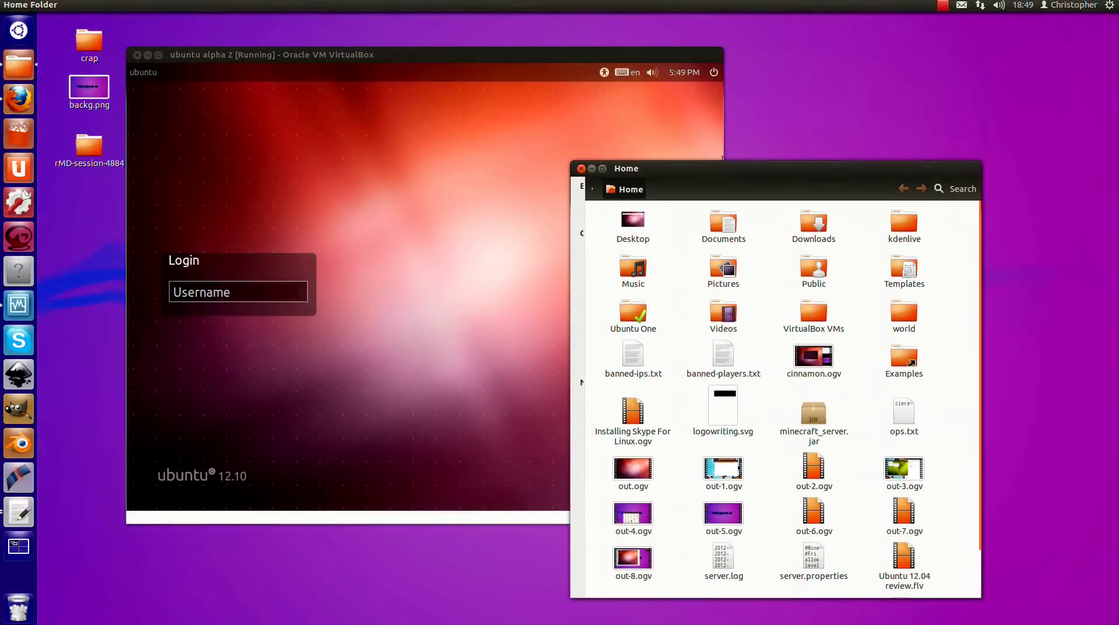
Close the Home folder window, glance at the session menu, then open the screen recorder's menu
left_click(581, 170)
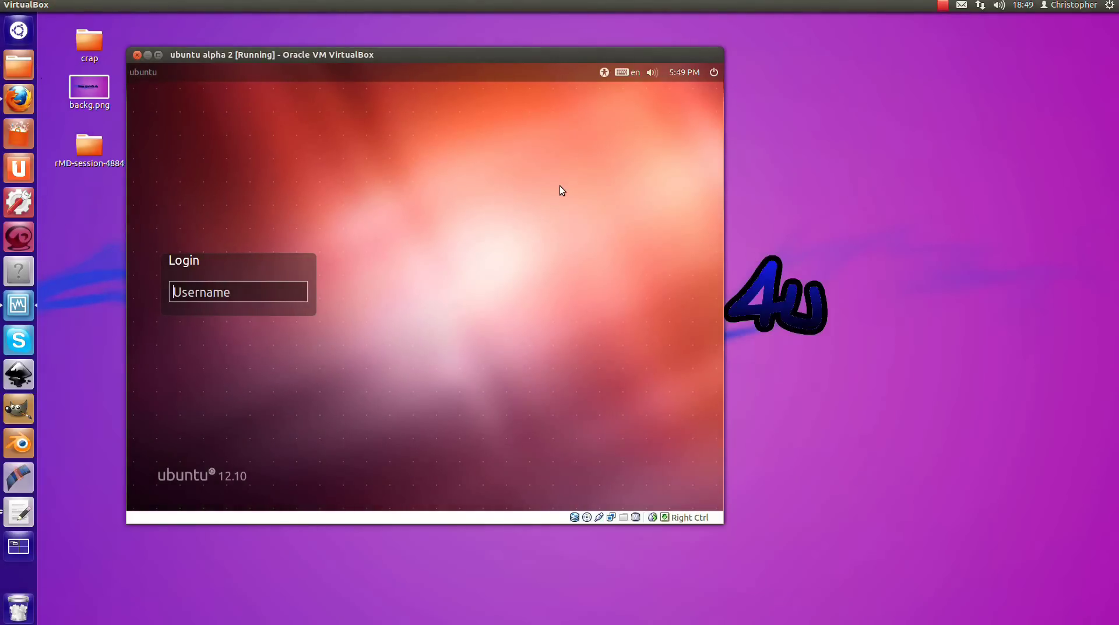
left_click(1115, 6)
left_click(1115, 5)
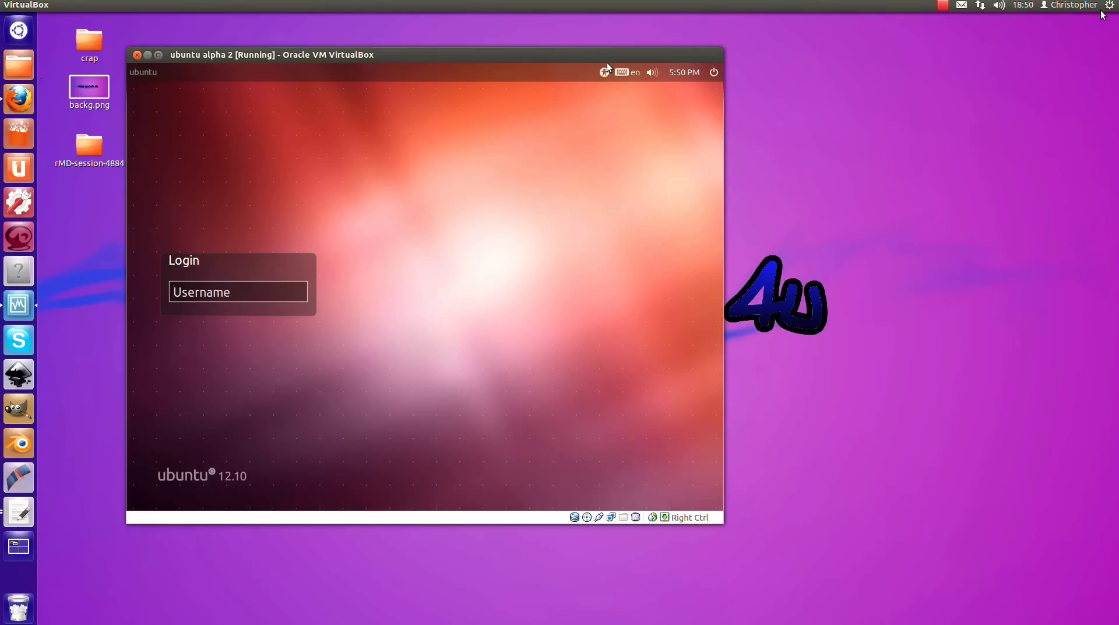
left_click(942, 5)
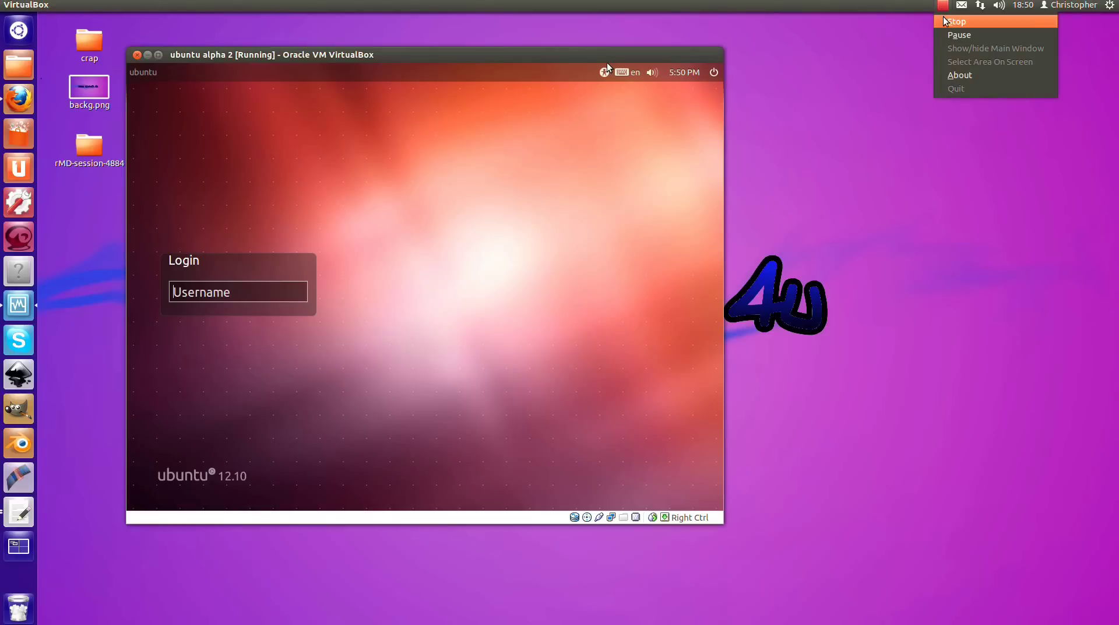